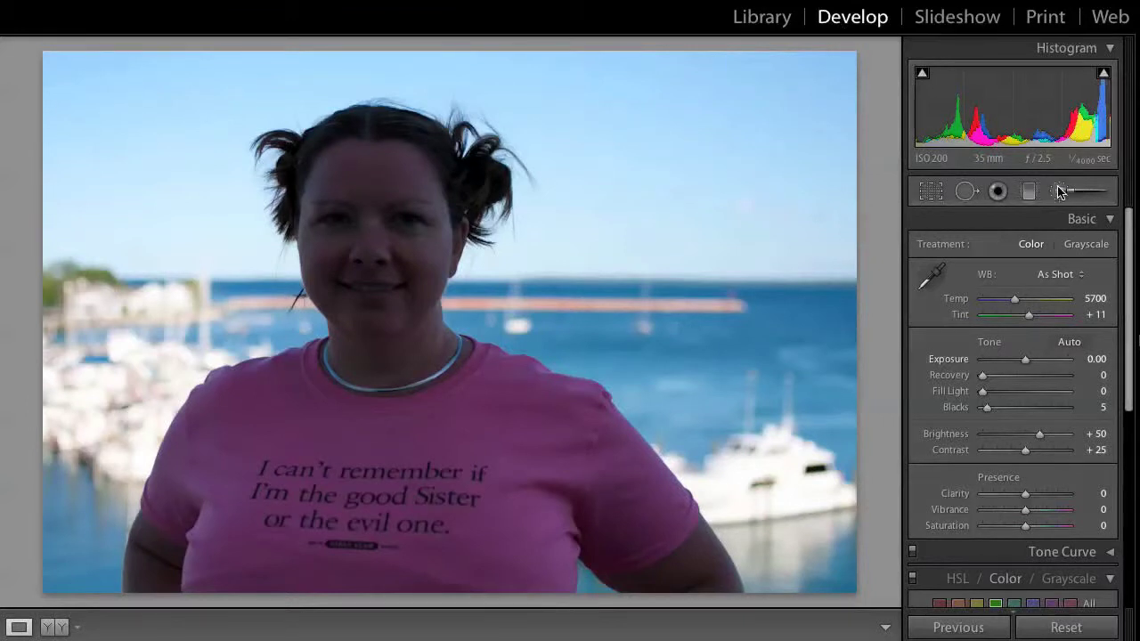
# - Open the Adjustment Brush for the underexposed harbor portrait in the Develop module
pyautogui.click(1060, 192)
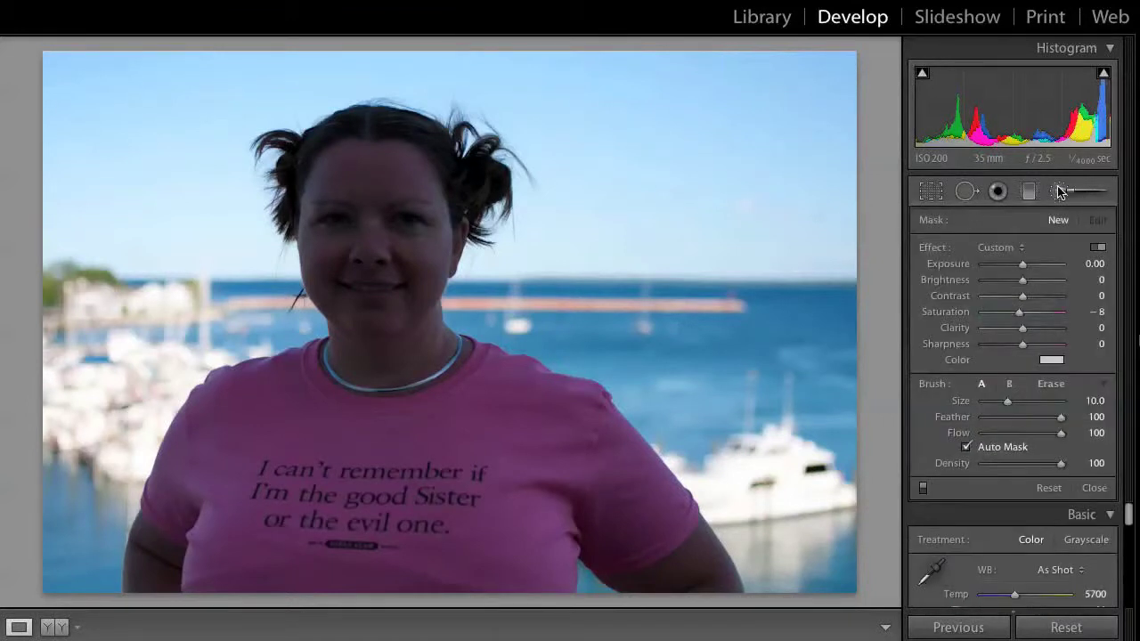
# - Switch the brush effect panel to compact mode and pick the Exposure effect
pyautogui.click(1100, 248)
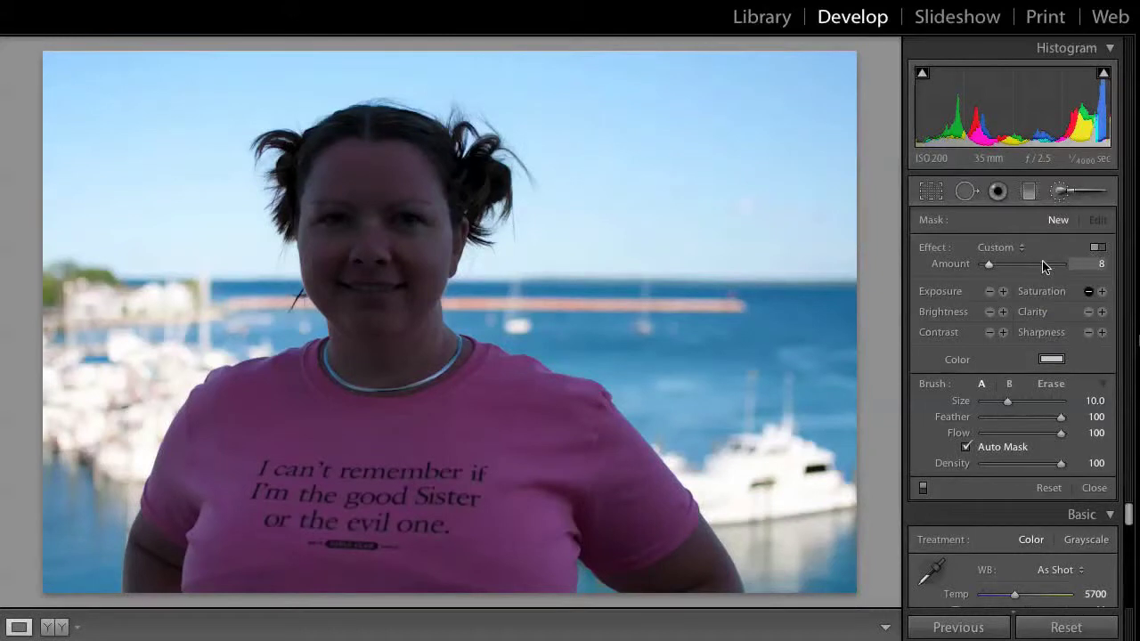
pyautogui.click(1002, 248)
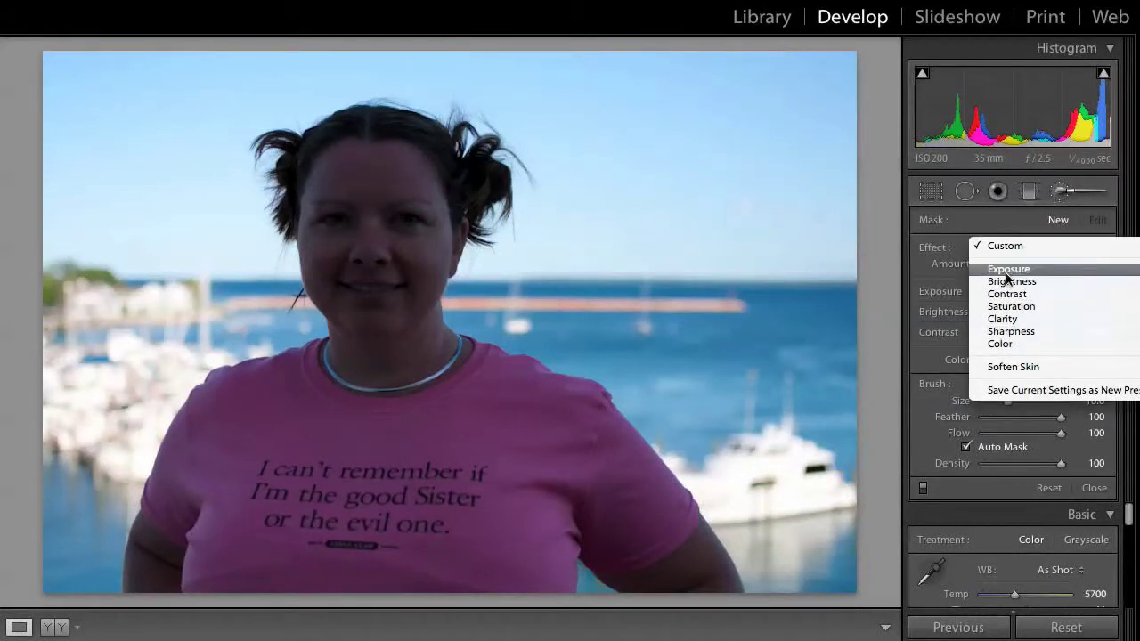
pyautogui.click(1009, 270)
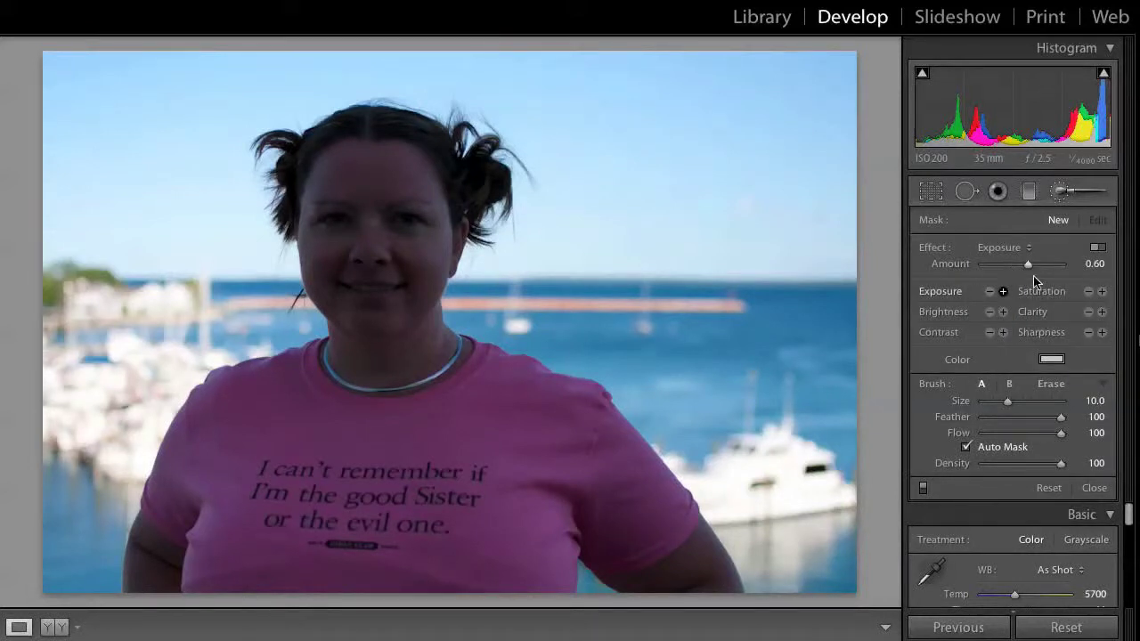
pyautogui.click(991, 293)
# - Set the brush to Exposure 0.78 at size 11.0 and paint over the face and pink shirt
pyautogui.click(1002, 293)
pyautogui.moveTo(1028, 269); pyautogui.dragTo(1032, 271)
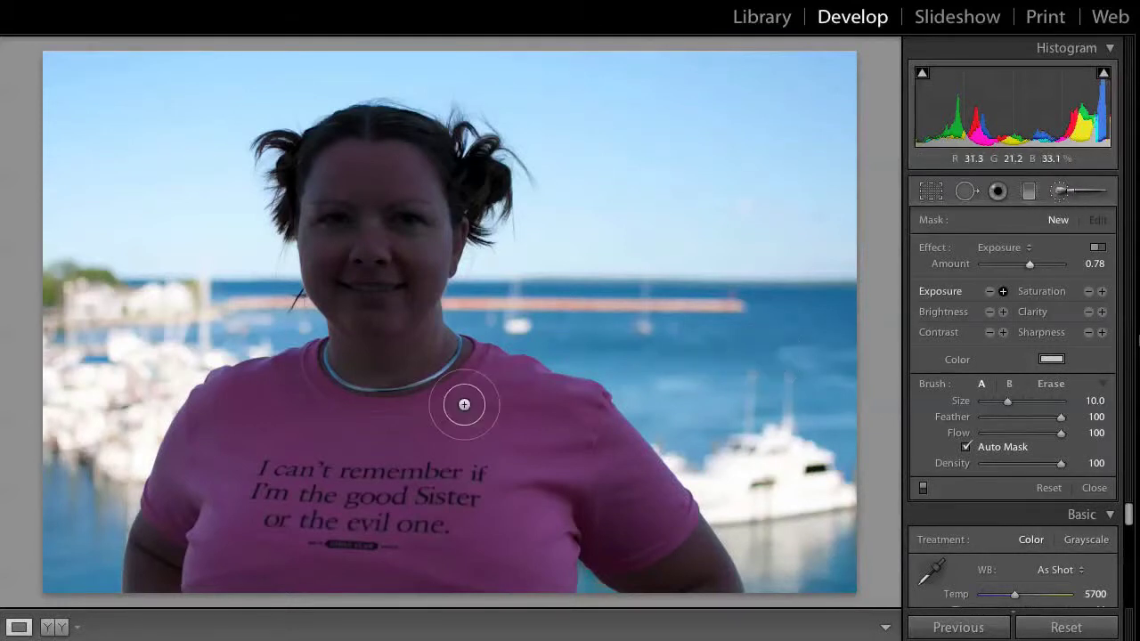
pyautogui.scroll(3, 354, 428)
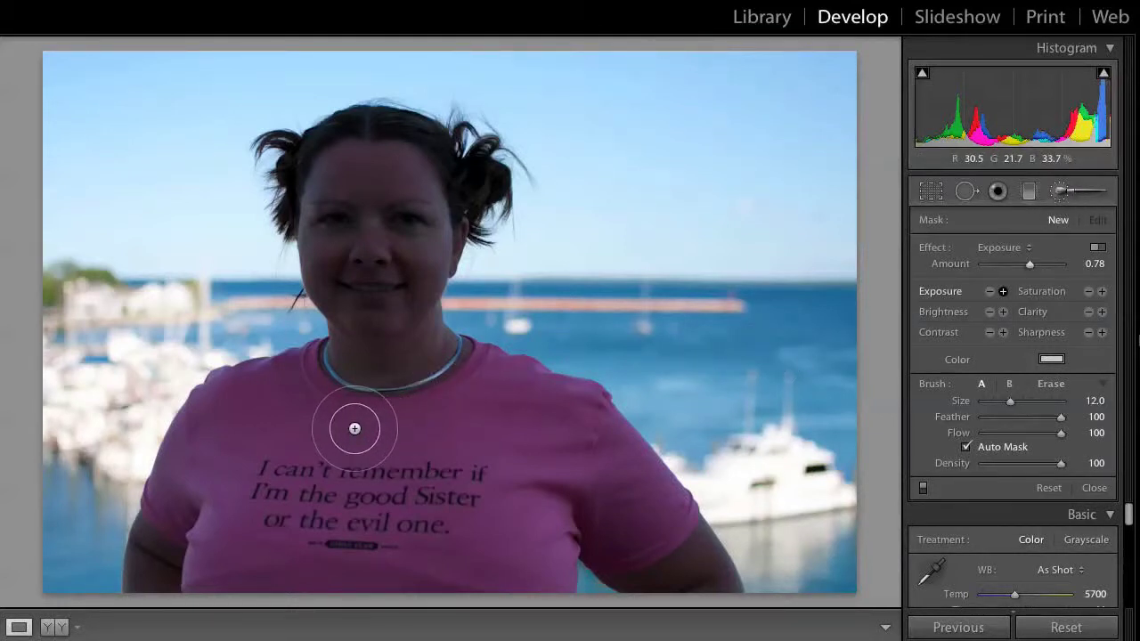
pyautogui.scroll(-2, 355, 429)
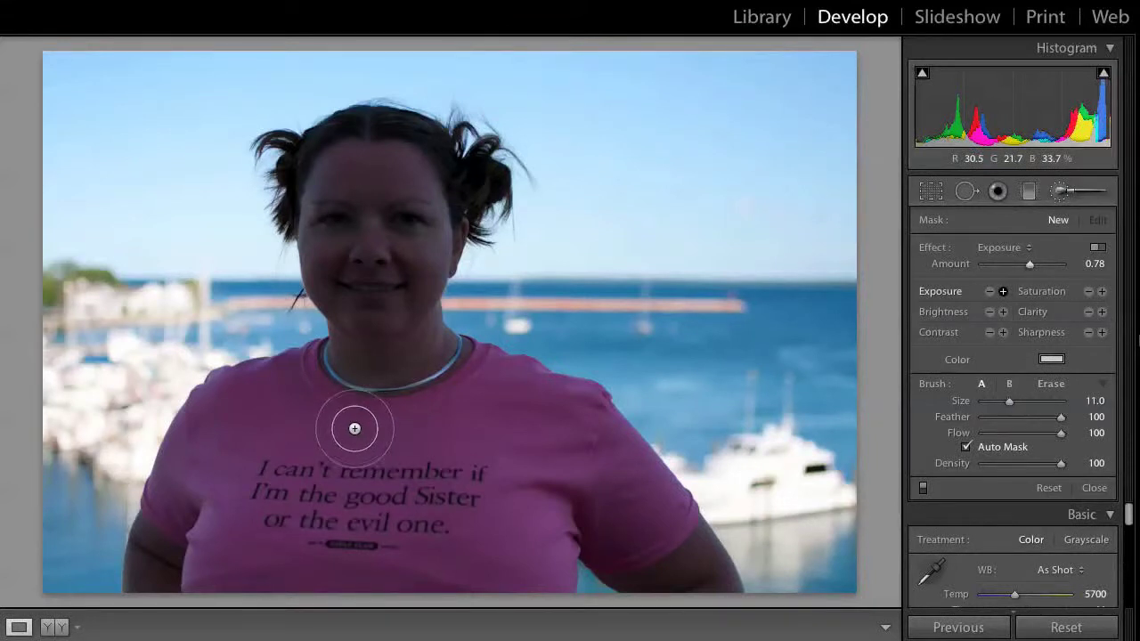
pyautogui.hotkey('ctrl', 'z')
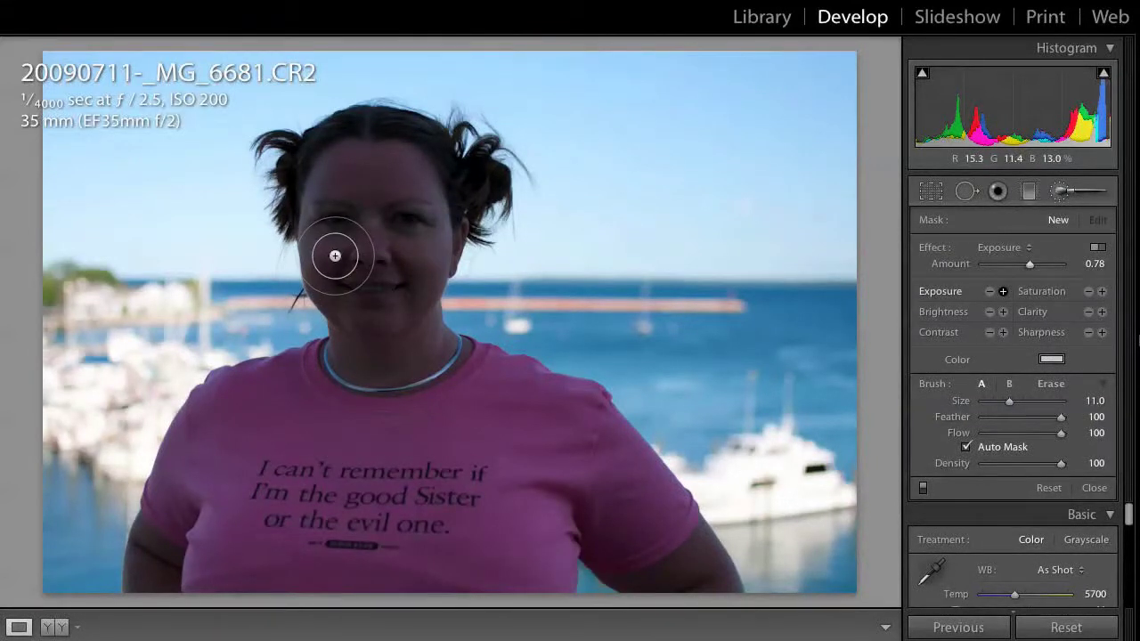
pyautogui.moveTo(334, 255)
pyautogui.mouseDown()
pyautogui.moveTo(327, 221)
pyautogui.moveTo(337, 183)
pyautogui.moveTo(318, 198)
pyautogui.moveTo(318, 169)
pyautogui.moveTo(358, 146)
pyautogui.moveTo(312, 169)
pyautogui.moveTo(348, 144)
pyautogui.moveTo(405, 145)
pyautogui.moveTo(439, 181)
pyautogui.moveTo(475, 176)
pyautogui.moveTo(419, 237)
pyautogui.moveTo(405, 189)
pyautogui.moveTo(359, 204)
pyautogui.moveTo(383, 187)
pyautogui.moveTo(362, 263)
pyautogui.moveTo(337, 265)
pyautogui.moveTo(345, 292)
pyautogui.moveTo(372, 308)
pyautogui.moveTo(398, 304)
pyautogui.moveTo(416, 265)
pyautogui.moveTo(415, 225)
pyautogui.moveTo(430, 246)
pyautogui.moveTo(412, 304)
pyautogui.moveTo(429, 349)
pyautogui.moveTo(455, 354)
pyautogui.moveTo(375, 374)
pyautogui.moveTo(453, 367)
pyautogui.moveTo(386, 379)
pyautogui.moveTo(364, 329)
pyautogui.moveTo(347, 361)
pyautogui.moveTo(365, 341)
pyautogui.moveTo(343, 173)
pyautogui.moveTo(386, 173)
pyautogui.moveTo(399, 229)
pyautogui.moveTo(362, 333)
pyautogui.moveTo(316, 386)
pyautogui.moveTo(313, 371)
pyautogui.moveTo(214, 402)
pyautogui.moveTo(172, 483)
pyautogui.mouseUp()
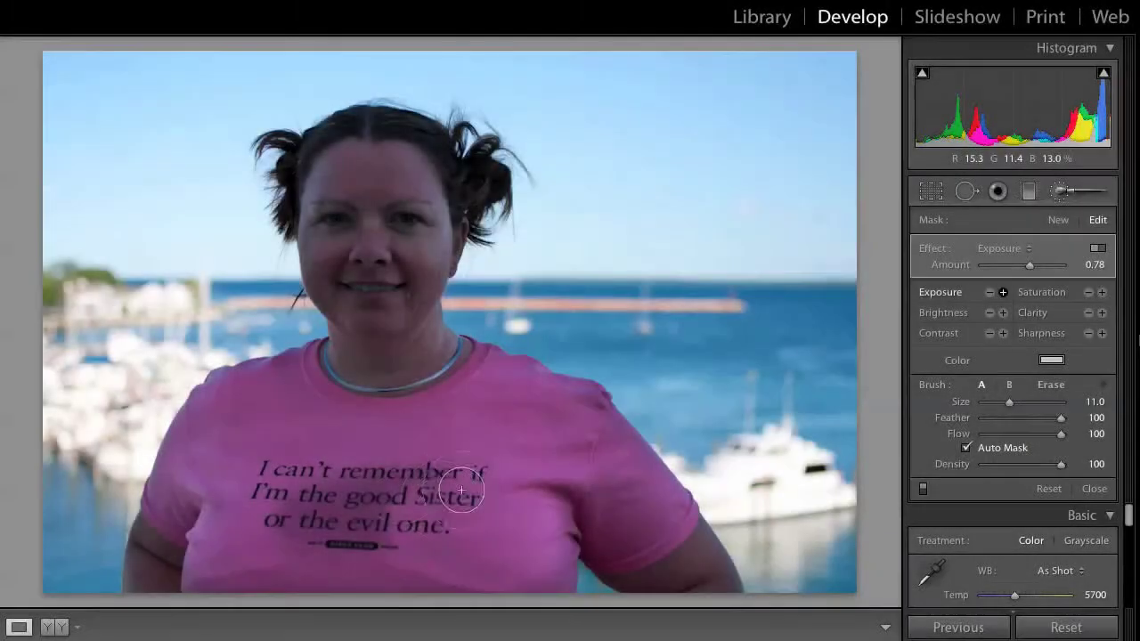
pyautogui.moveTo(344, 508)
pyautogui.mouseDown()
pyautogui.moveTo(425, 495)
pyautogui.moveTo(379, 596)
pyautogui.moveTo(346, 529)
pyautogui.moveTo(405, 531)
pyautogui.moveTo(330, 535)
pyautogui.moveTo(308, 493)
pyautogui.moveTo(328, 492)
pyautogui.moveTo(276, 528)
pyautogui.moveTo(319, 515)
pyautogui.moveTo(279, 511)
pyautogui.moveTo(288, 443)
pyautogui.moveTo(291, 469)
pyautogui.moveTo(300, 451)
pyautogui.moveTo(385, 499)
pyautogui.moveTo(421, 483)
pyautogui.mouseUp()
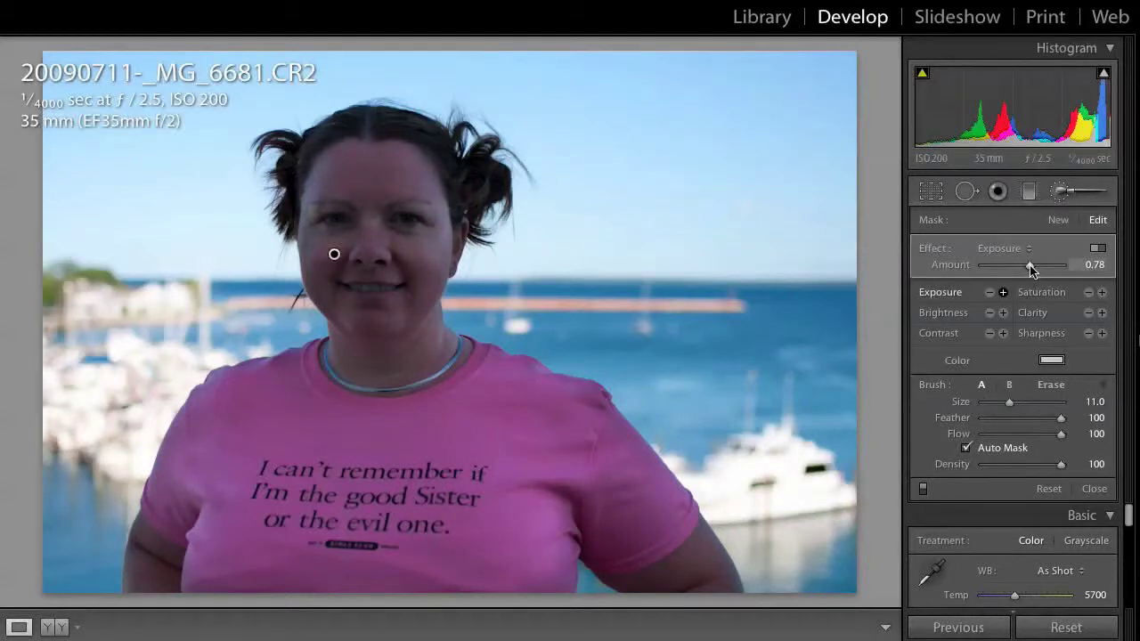
pyautogui.moveTo(1030, 270)
pyautogui.mouseDown()
pyautogui.moveTo(1020, 271)
pyautogui.moveTo(1031, 270)
pyautogui.mouseUp()
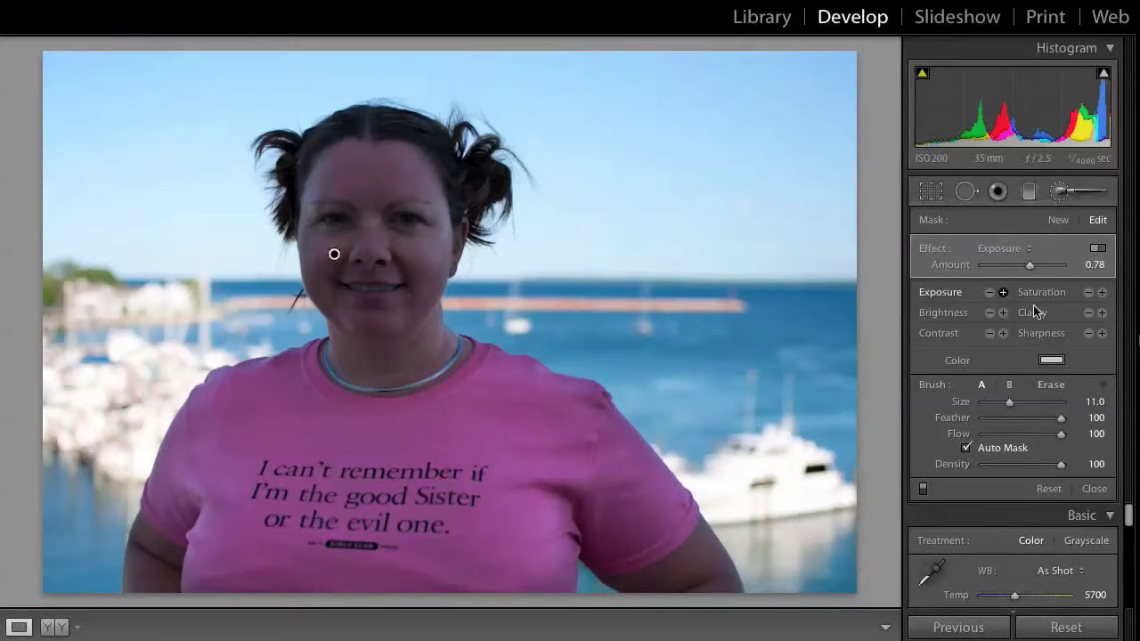
# - Start a new mask with the Soften Skin effect and paint it over the subject's forehead
pyautogui.click(1057, 225)
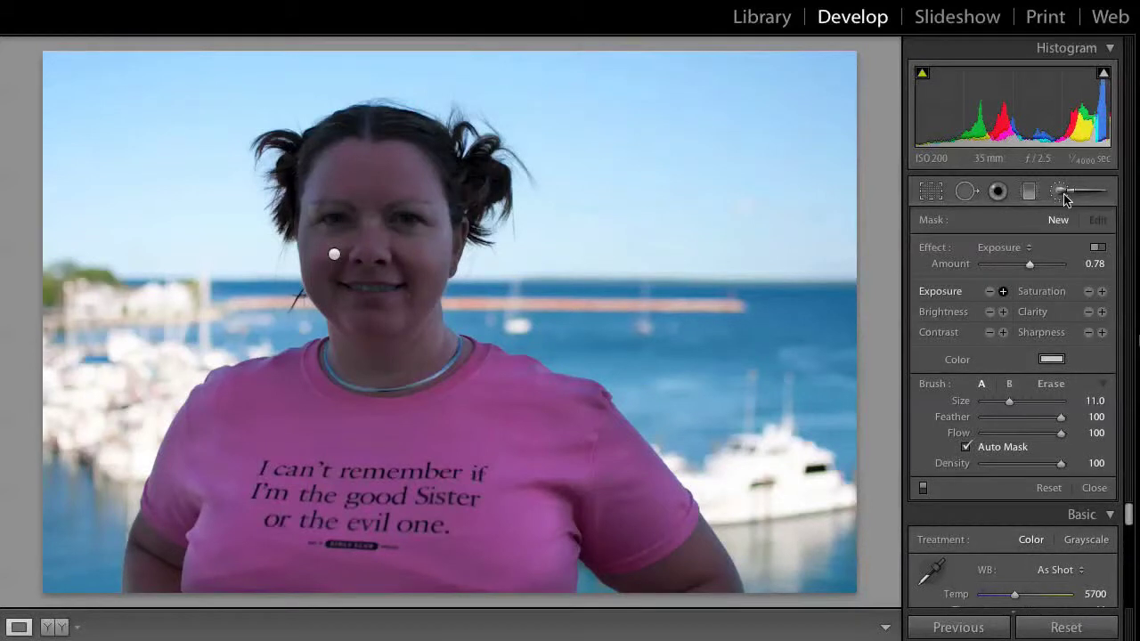
pyautogui.click(1061, 193)
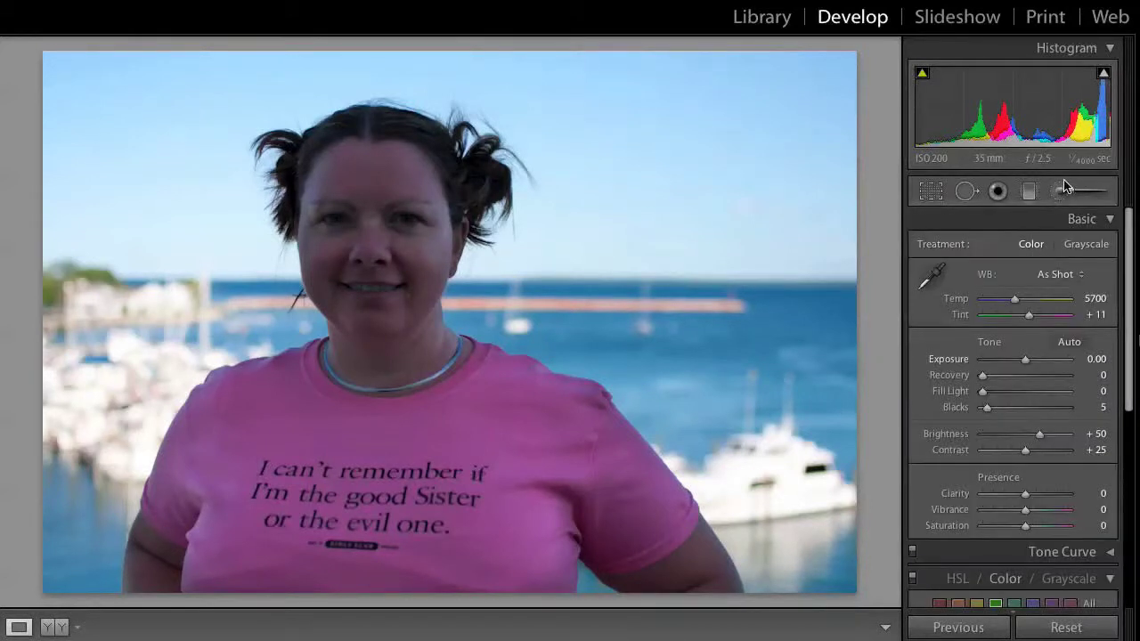
pyautogui.click(1062, 190)
pyautogui.click(1000, 250)
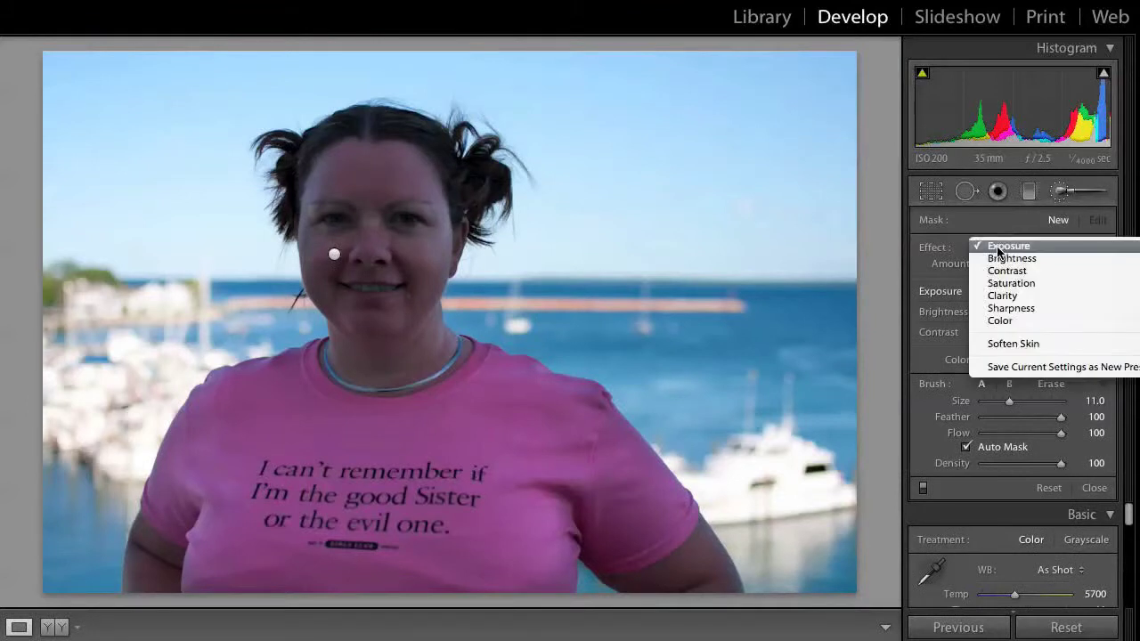
pyautogui.click(1013, 343)
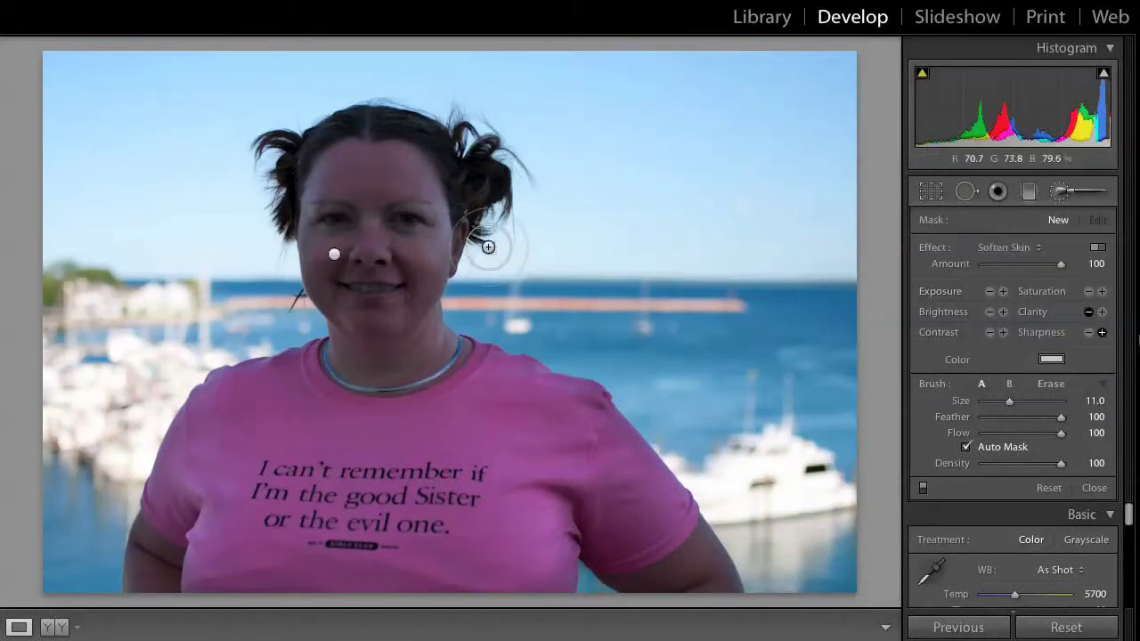
pyautogui.moveTo(347, 178)
pyautogui.mouseDown()
pyautogui.moveTo(392, 178)
pyautogui.moveTo(406, 195)
pyautogui.moveTo(398, 183)
pyautogui.moveTo(338, 180)
pyautogui.moveTo(319, 250)
pyautogui.moveTo(350, 250)
pyautogui.moveTo(366, 208)
pyautogui.moveTo(370, 239)
pyautogui.moveTo(397, 247)
pyautogui.moveTo(437, 221)
pyautogui.moveTo(441, 244)
pyautogui.moveTo(416, 289)
pyautogui.moveTo(417, 262)
pyautogui.moveTo(377, 266)
pyautogui.moveTo(365, 248)
pyautogui.moveTo(339, 275)
pyautogui.moveTo(323, 272)
pyautogui.moveTo(346, 302)
pyautogui.moveTo(387, 312)
pyautogui.moveTo(425, 281)
pyautogui.moveTo(419, 308)
pyautogui.moveTo(444, 348)
pyautogui.moveTo(392, 361)
pyautogui.moveTo(349, 341)
pyautogui.moveTo(358, 361)
pyautogui.moveTo(386, 363)
pyautogui.moveTo(338, 357)
pyautogui.moveTo(438, 343)
pyautogui.moveTo(349, 350)
pyautogui.moveTo(378, 357)
pyautogui.moveTo(428, 343)
pyautogui.moveTo(393, 306)
pyautogui.moveTo(366, 313)
pyautogui.moveTo(341, 272)
pyautogui.moveTo(338, 237)
pyautogui.moveTo(389, 284)
pyautogui.moveTo(420, 258)
pyautogui.moveTo(365, 255)
pyautogui.moveTo(357, 178)
pyautogui.moveTo(323, 223)
pyautogui.moveTo(329, 246)
pyautogui.moveTo(391, 261)
pyautogui.moveTo(383, 316)
pyautogui.mouseUp()
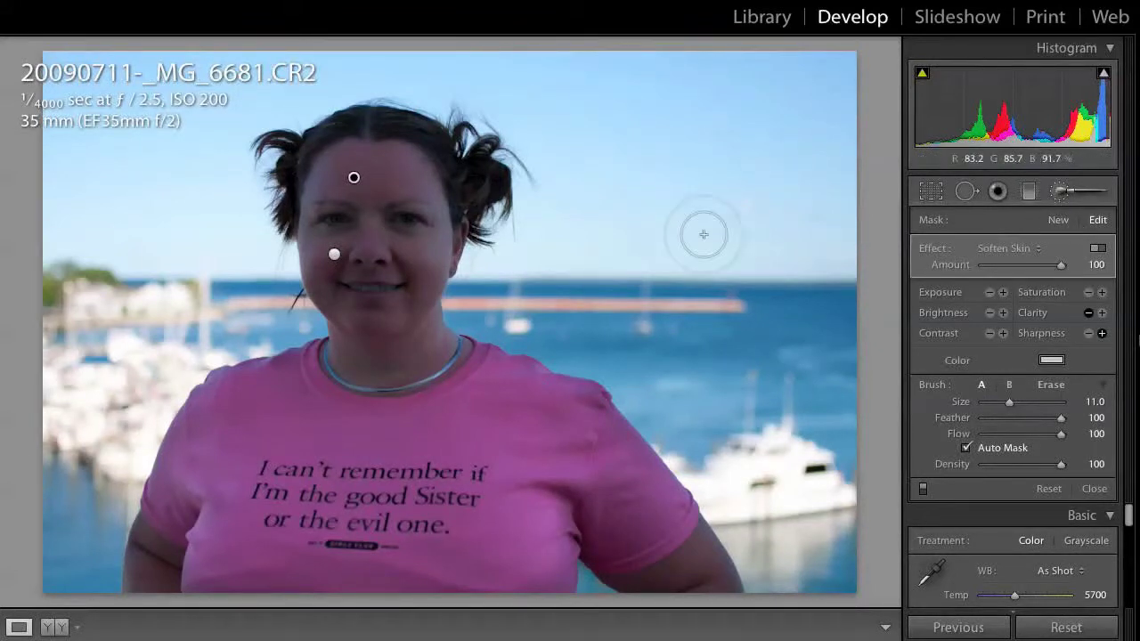
# - Create a third mask using the Color effect with Saturation -8, then check its colour swatch
pyautogui.click(1058, 220)
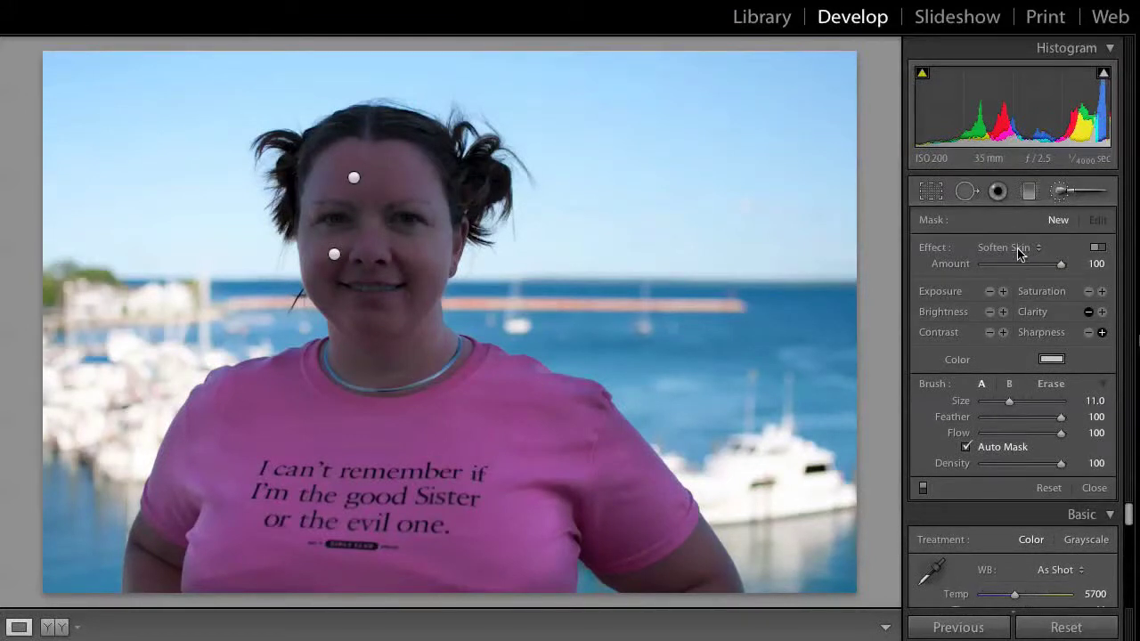
pyautogui.click(1020, 253)
pyautogui.click(1023, 226)
pyautogui.click(1097, 249)
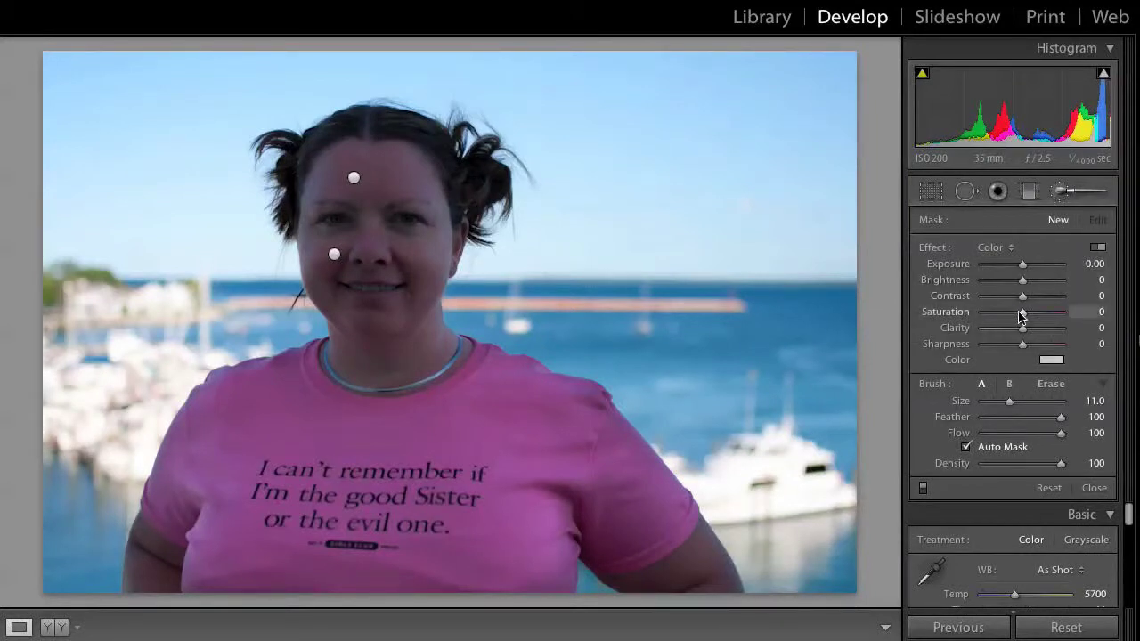
pyautogui.click(1019, 314)
pyautogui.press('i')
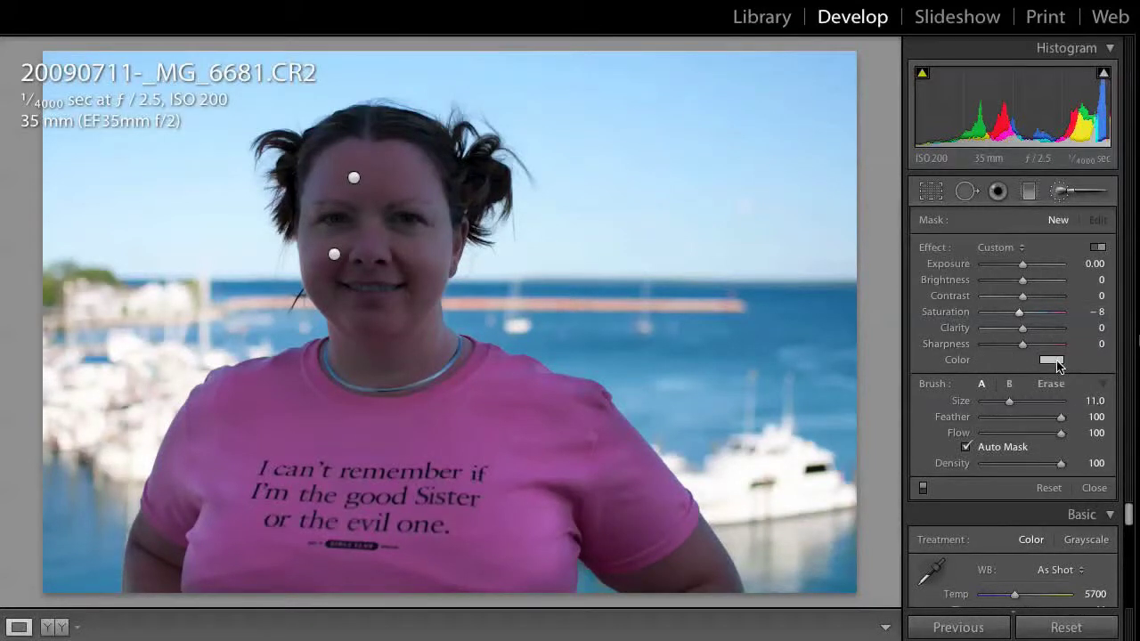
pyautogui.click(1052, 360)
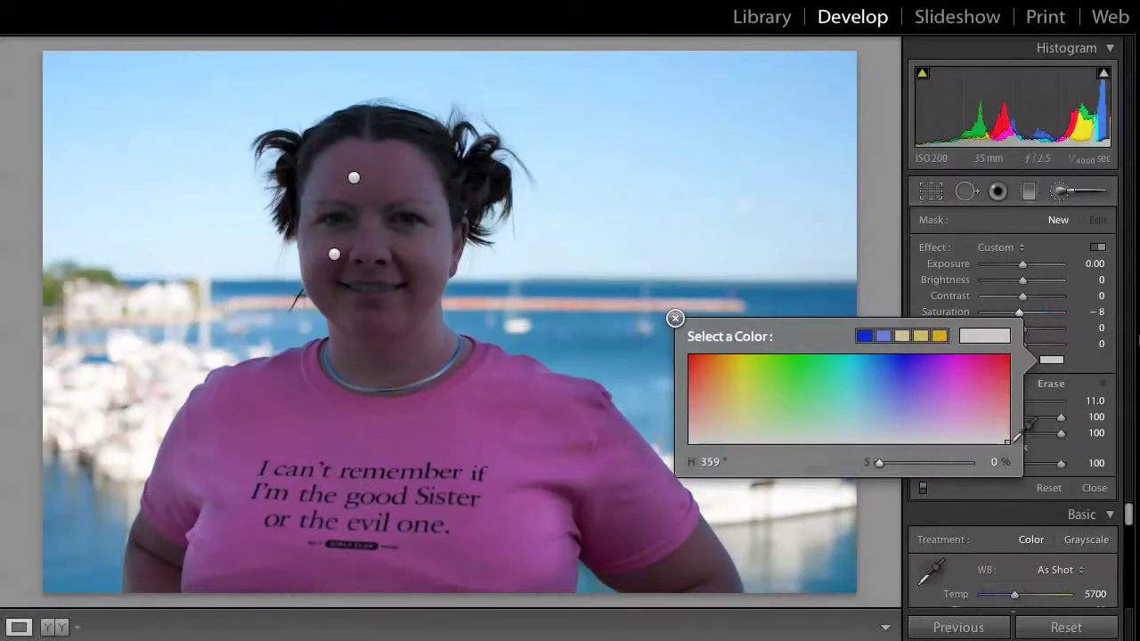
pyautogui.click(676, 317)
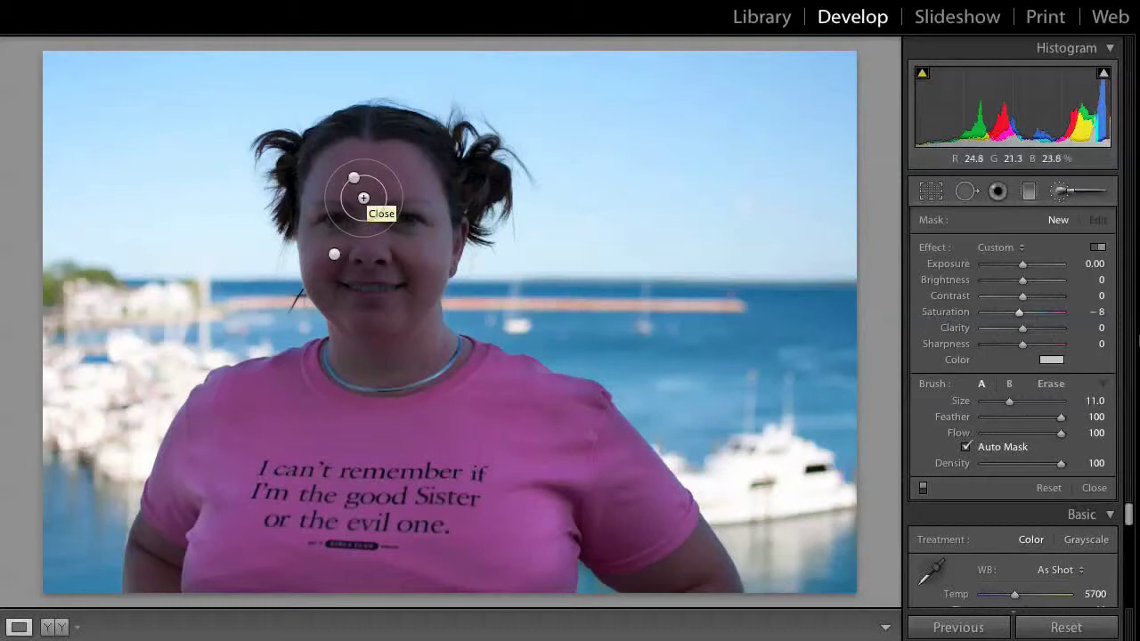
# - Select the forehead Soften Skin mask pin and show all mask pins across the face
pyautogui.click(354, 180)
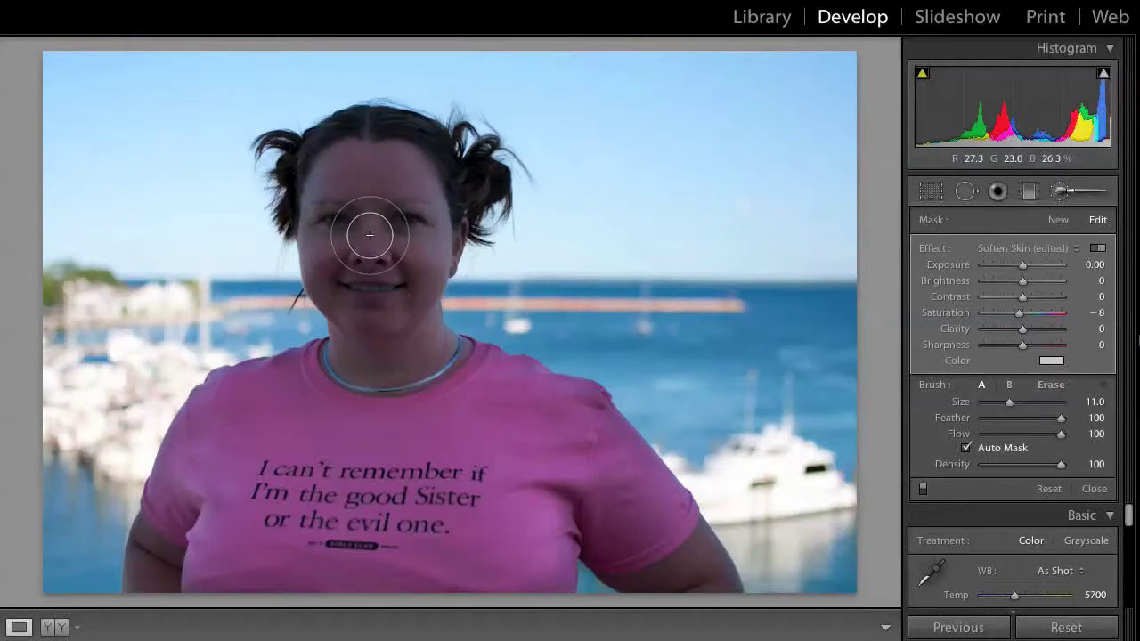
pyautogui.press('i')
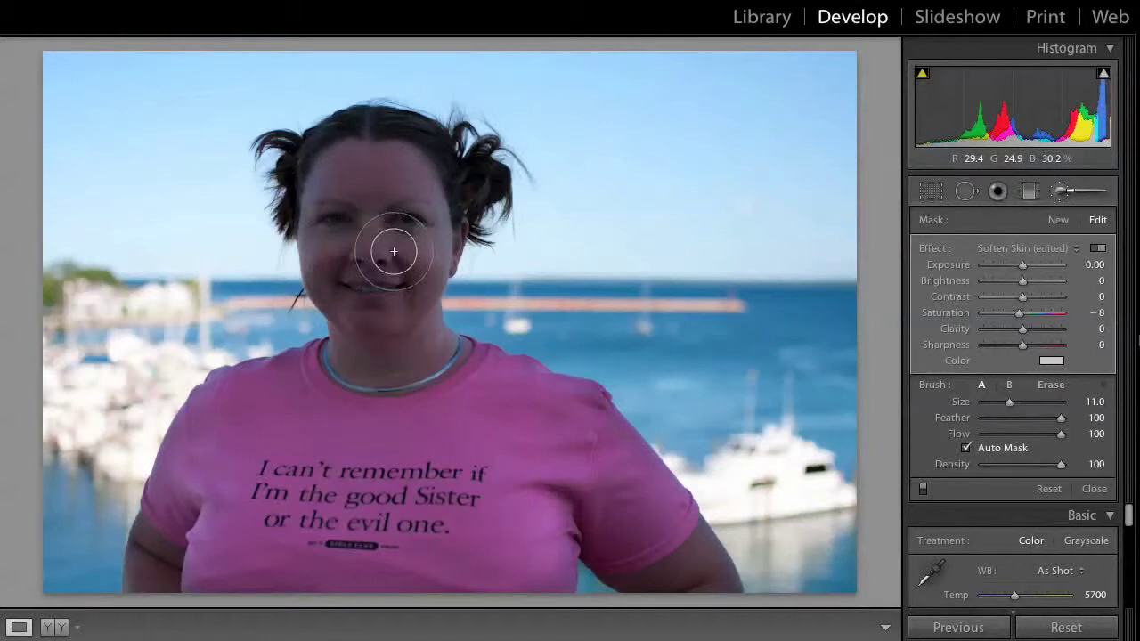
pyautogui.press('i')
pyautogui.press('h')
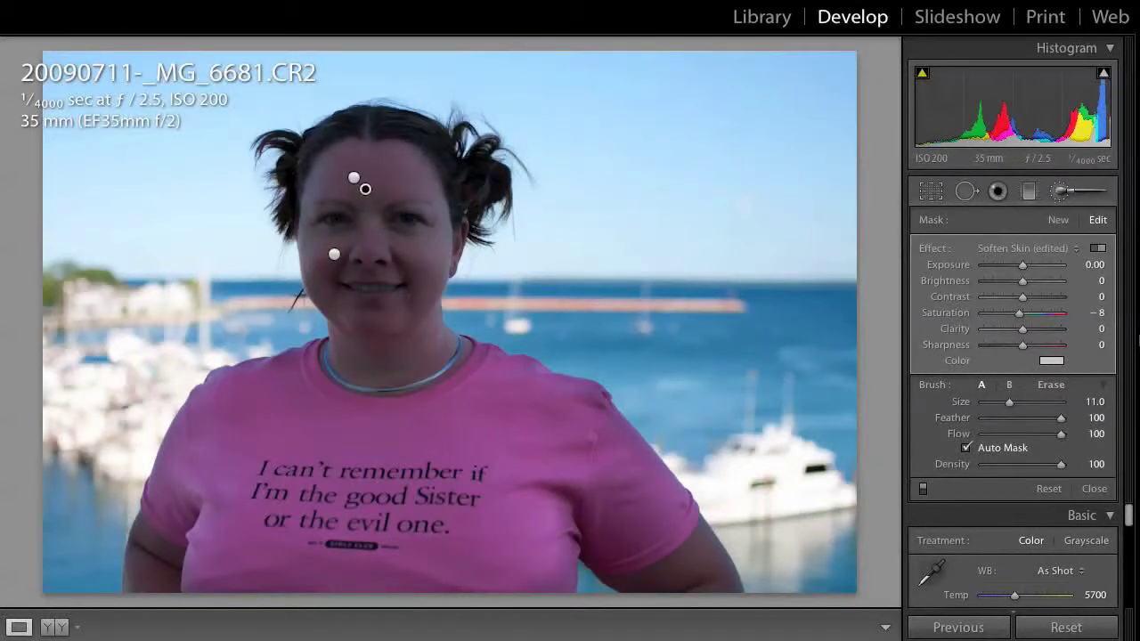
# - Cycle Before/After views through split, top/bottom and side-by-side, ending on split
pyautogui.click(49, 628)
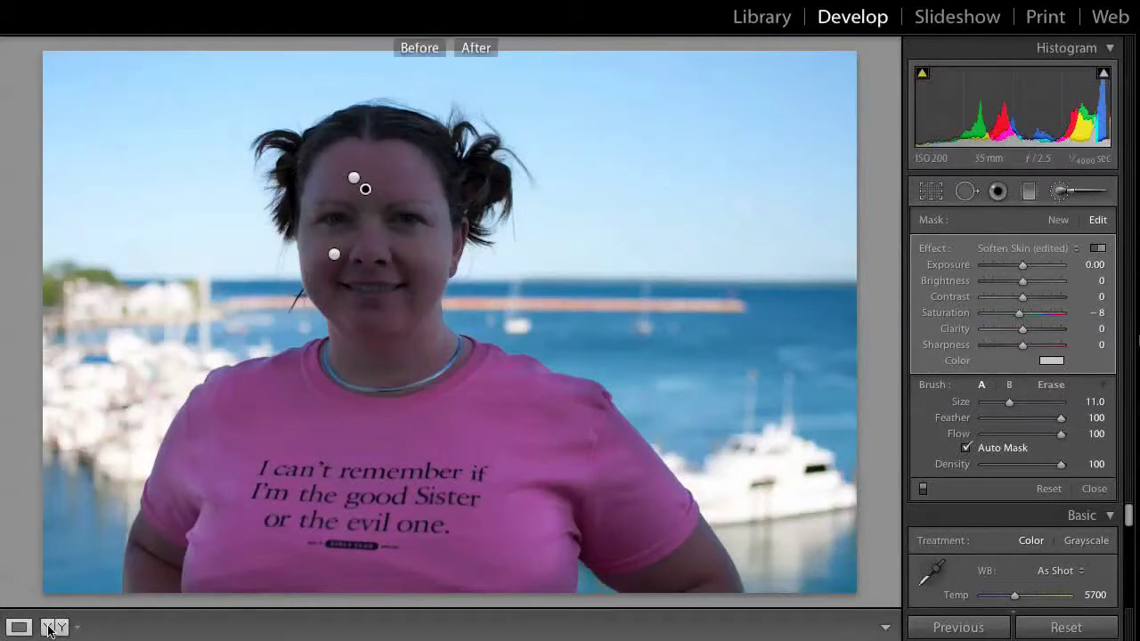
pyautogui.click(56, 628)
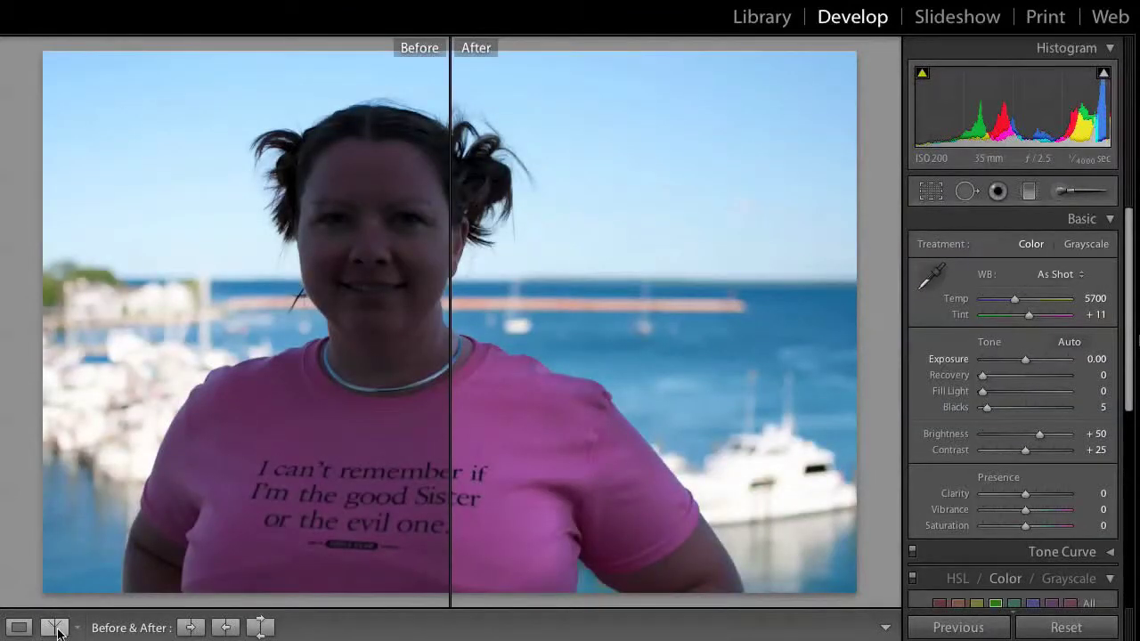
pyautogui.click(55, 629)
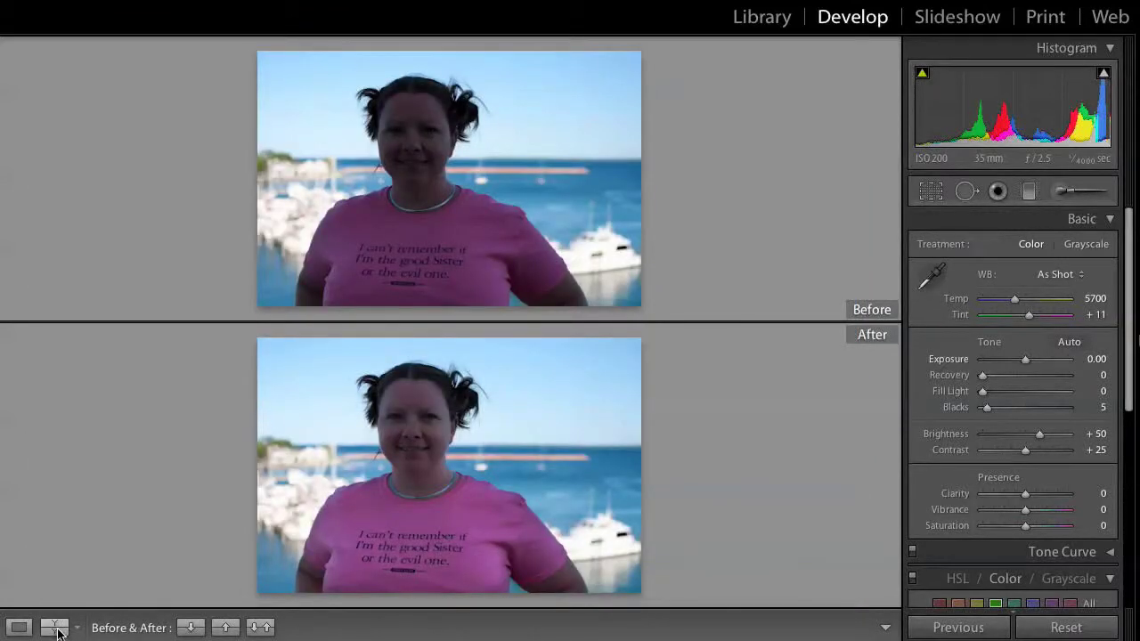
pyautogui.click(55, 629)
pyautogui.click(56, 628)
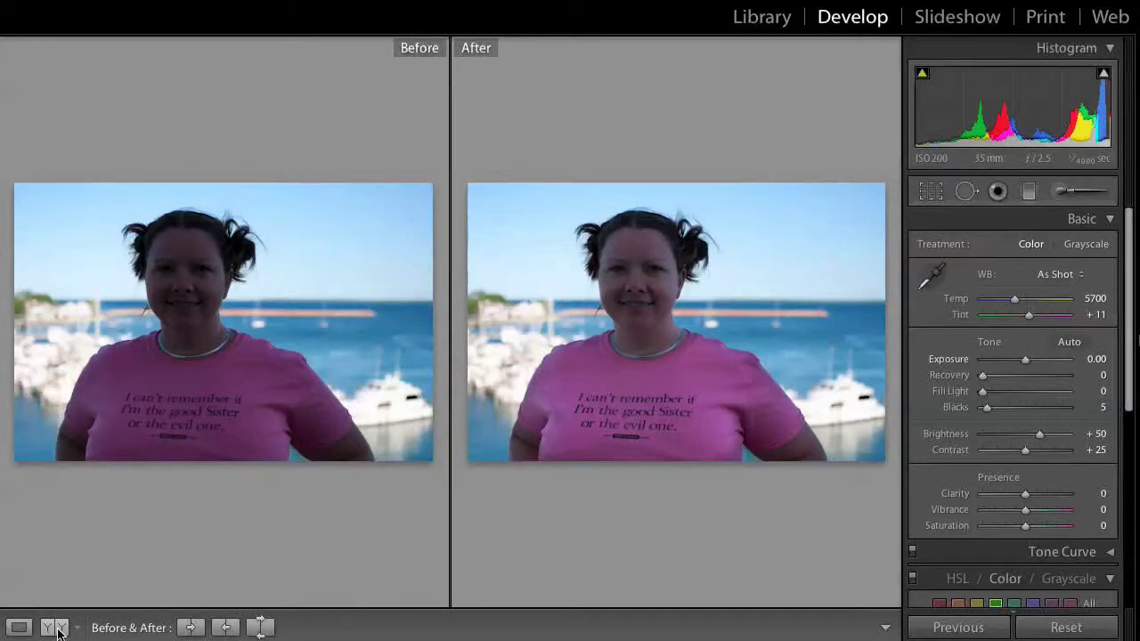
pyautogui.click(56, 629)
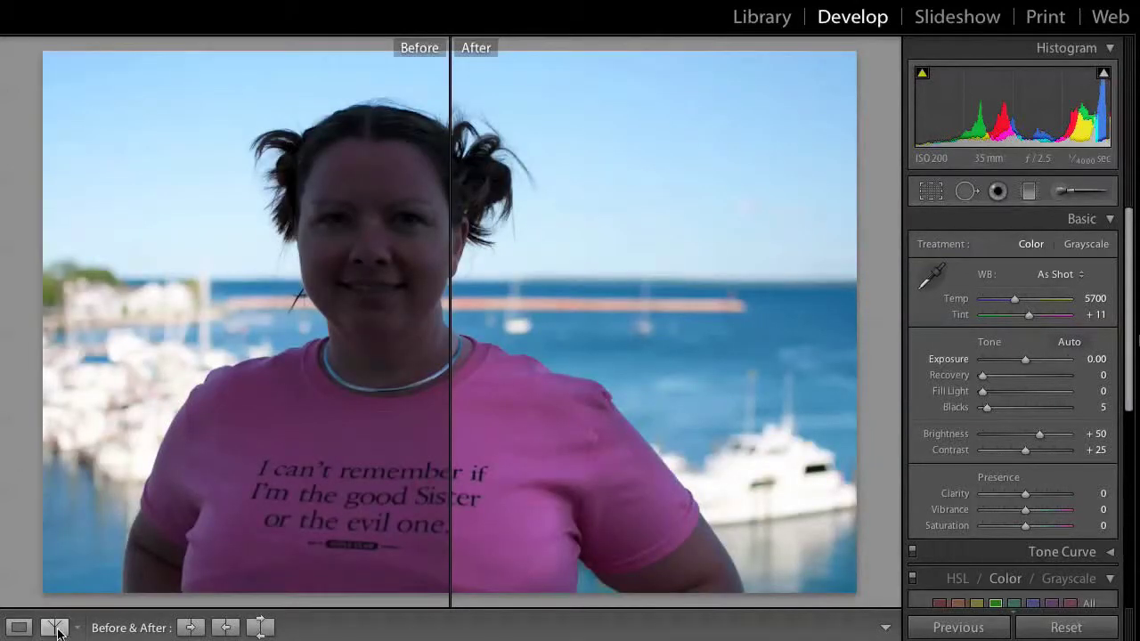